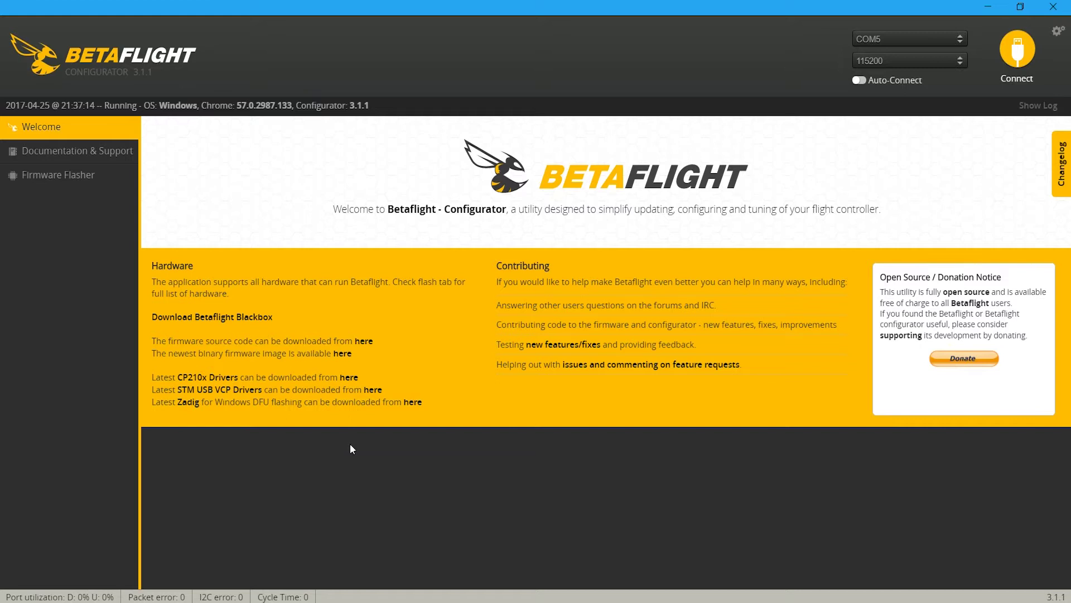
pyautogui.click(64, 175)
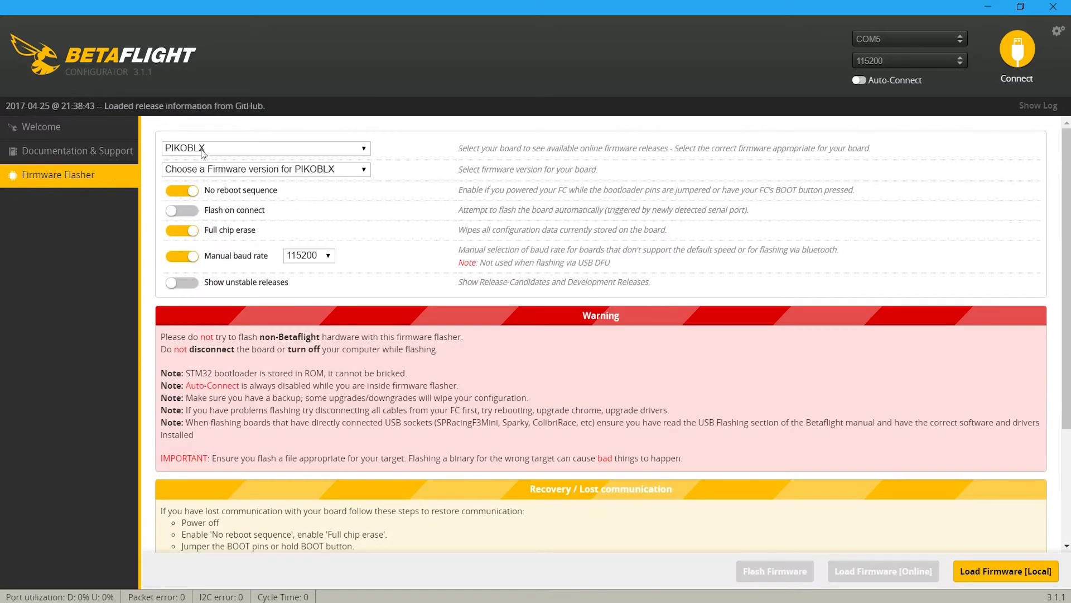
pyautogui.click(199, 150)
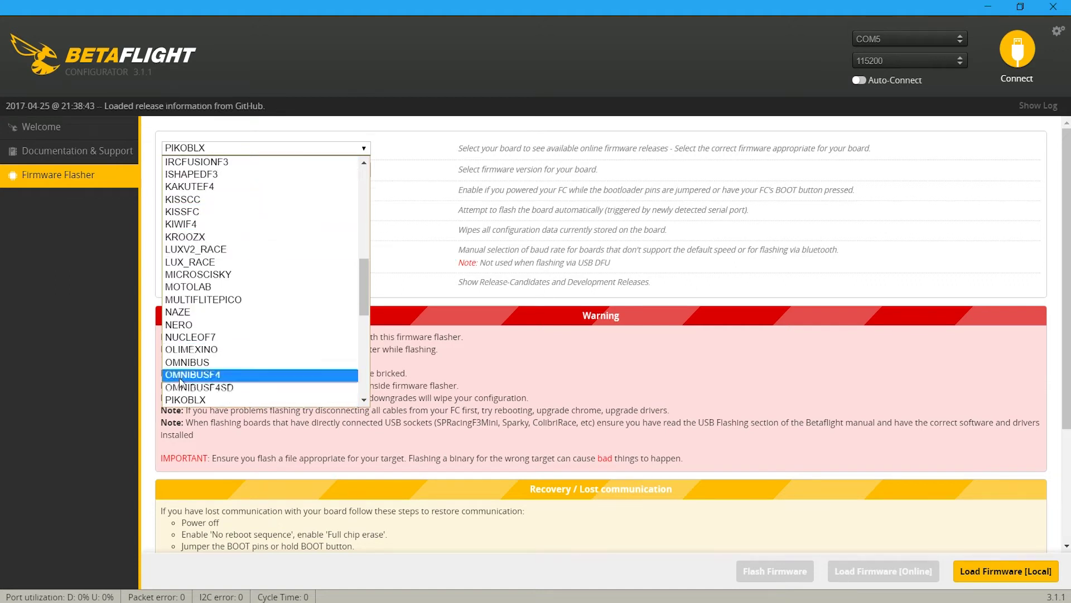
pyautogui.click(186, 398)
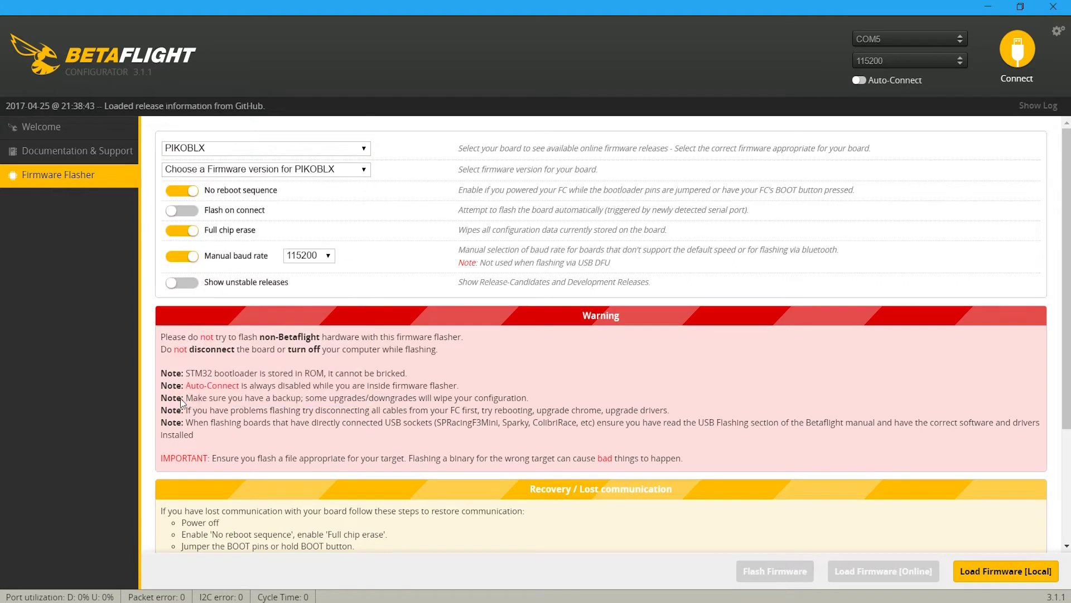
pyautogui.click(214, 170)
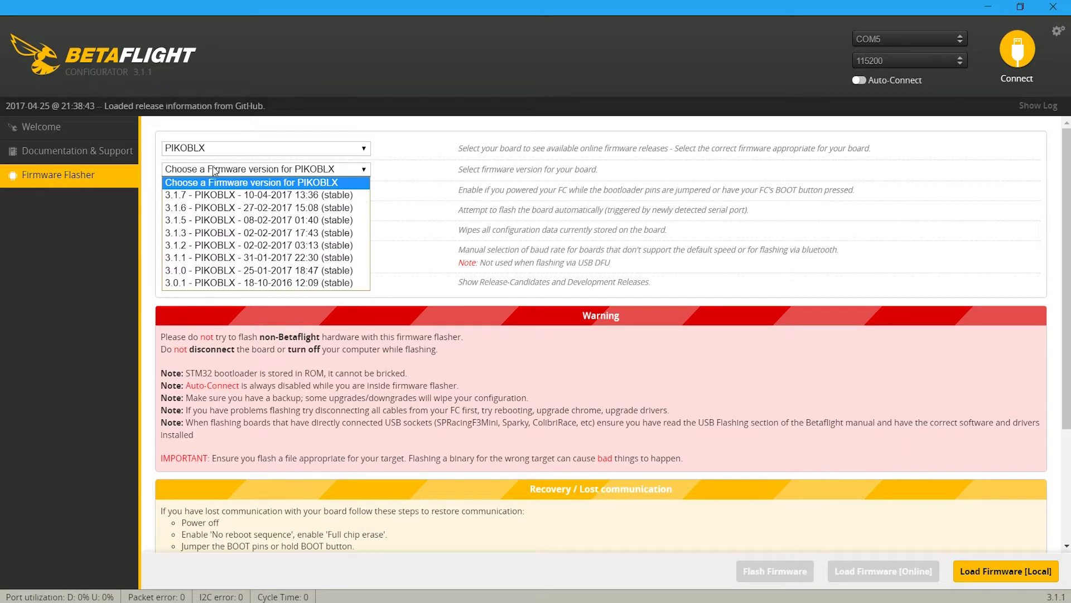
pyautogui.click(192, 196)
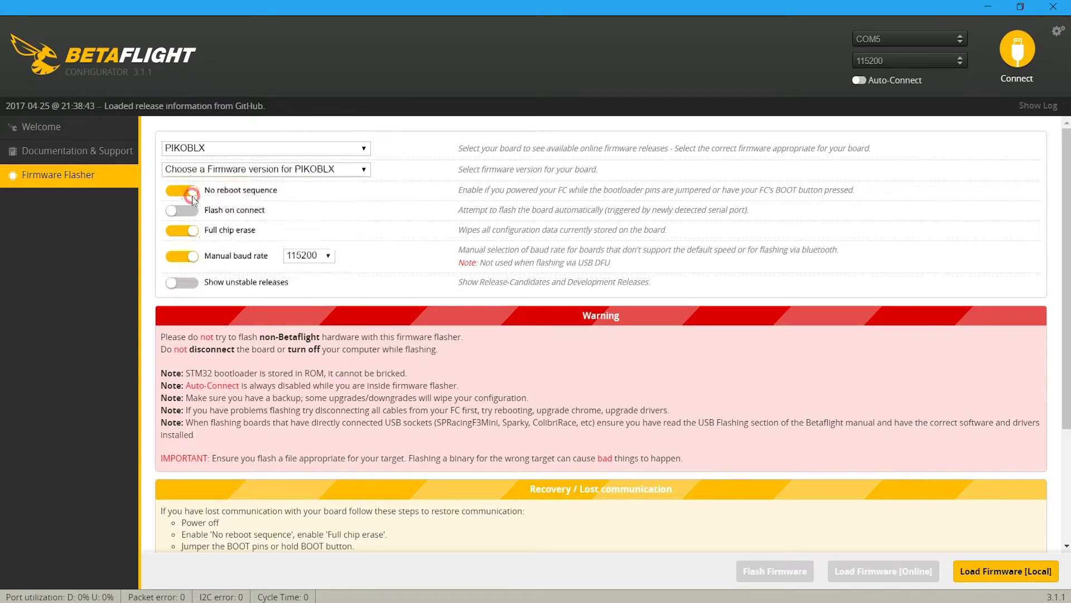
# Turn off the No reboot sequence option and make sure Full chip erase is enabled
pyautogui.click(186, 192)
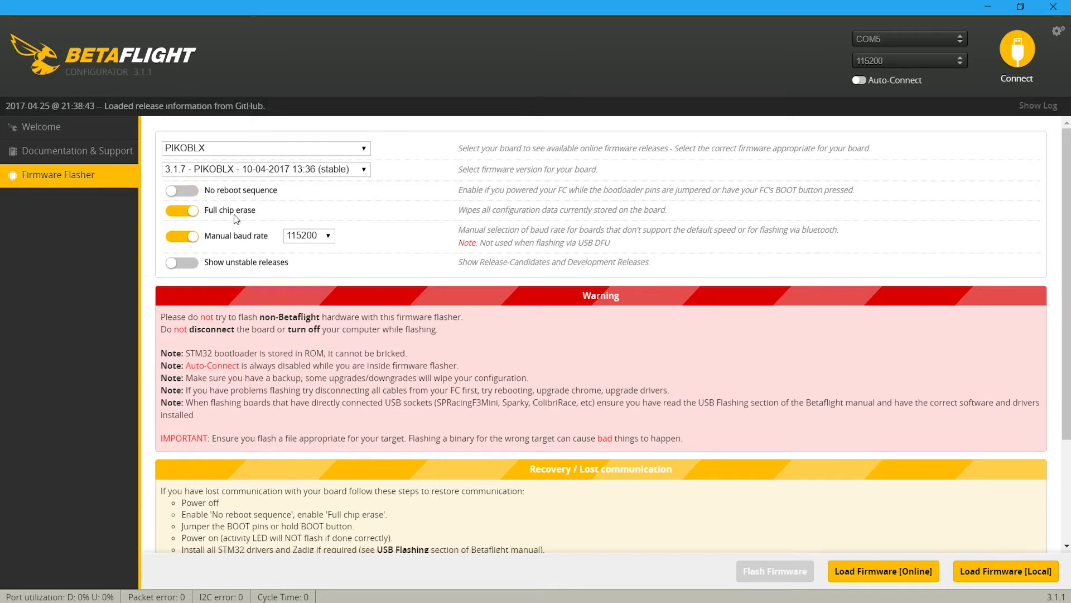
pyautogui.click(177, 215)
pyautogui.click(177, 215)
# Load the chosen 3.1.7 firmware from the online source and flash it to the PIKOBLX board
pyautogui.click(861, 575)
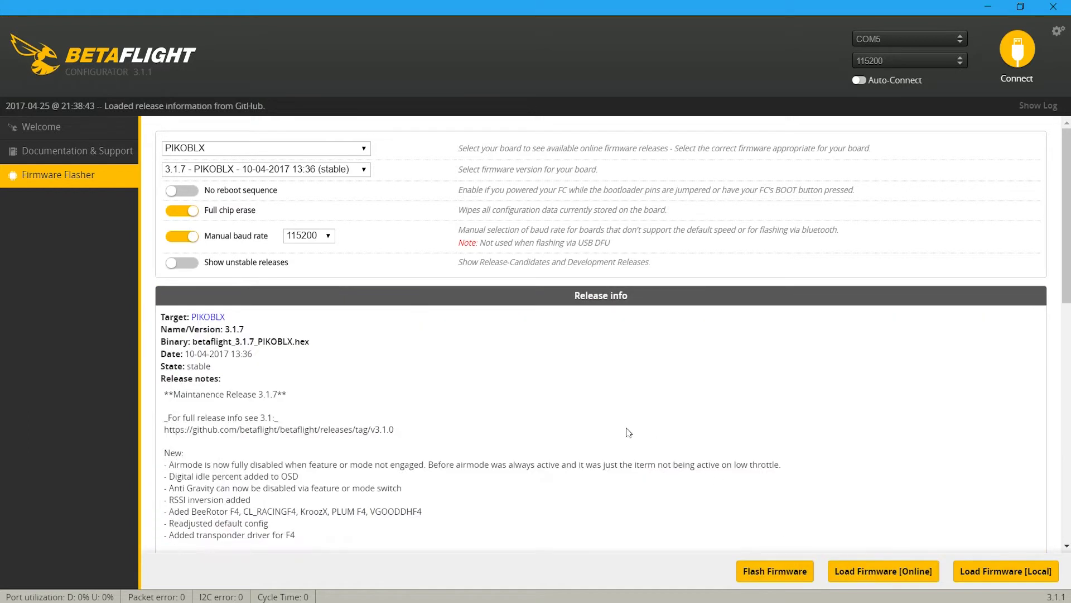
pyautogui.scroll(-7, 572, 407)
pyautogui.scroll(-4, 573, 411)
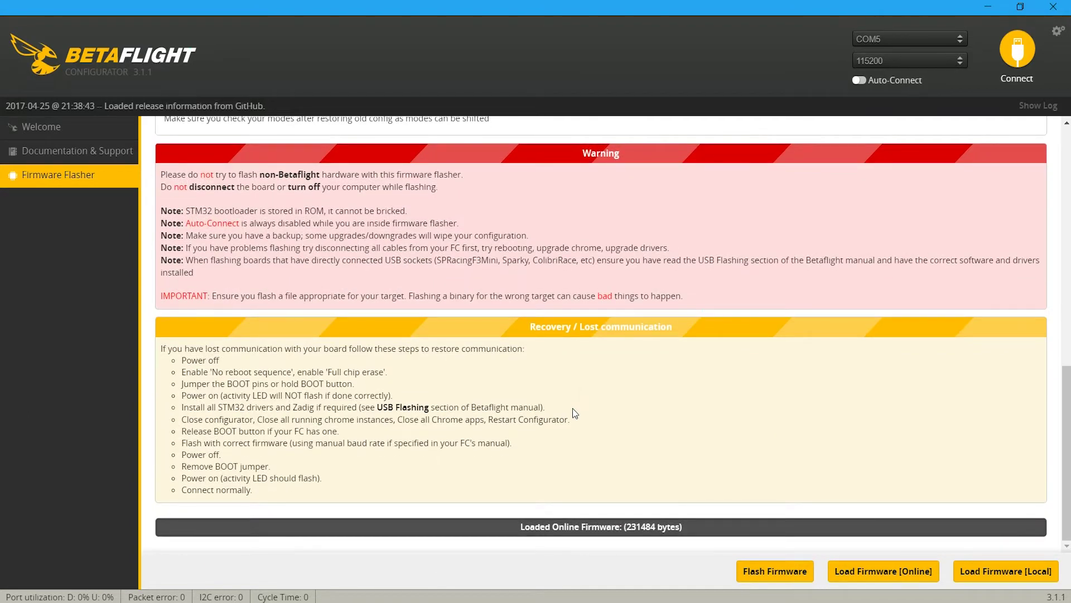
pyautogui.click(766, 572)
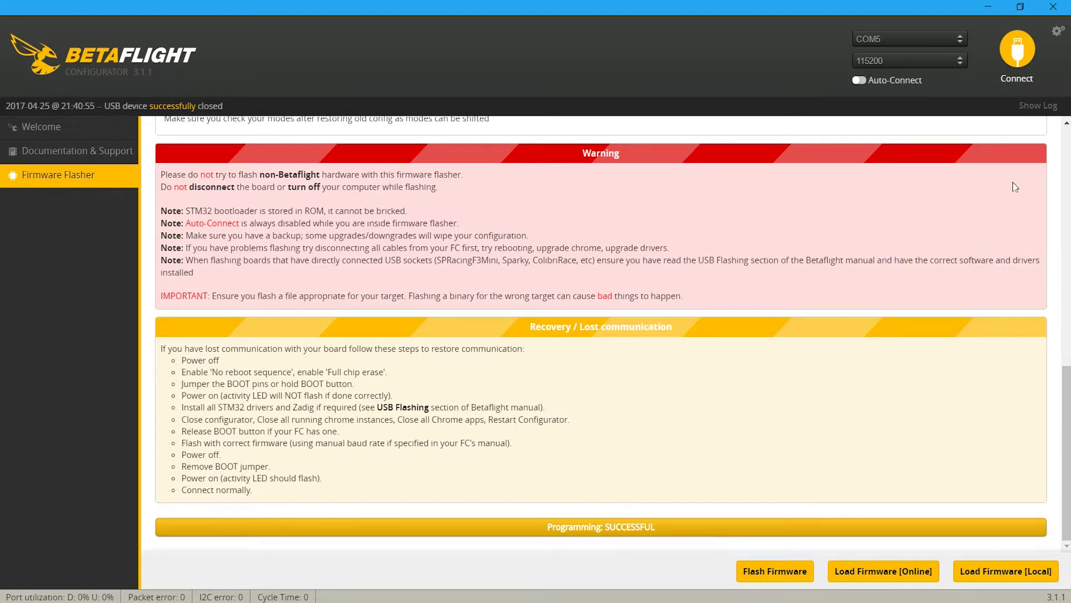
# Connect to the flight controller on COM5 and calibrate its accelerometer
pyautogui.click(1015, 62)
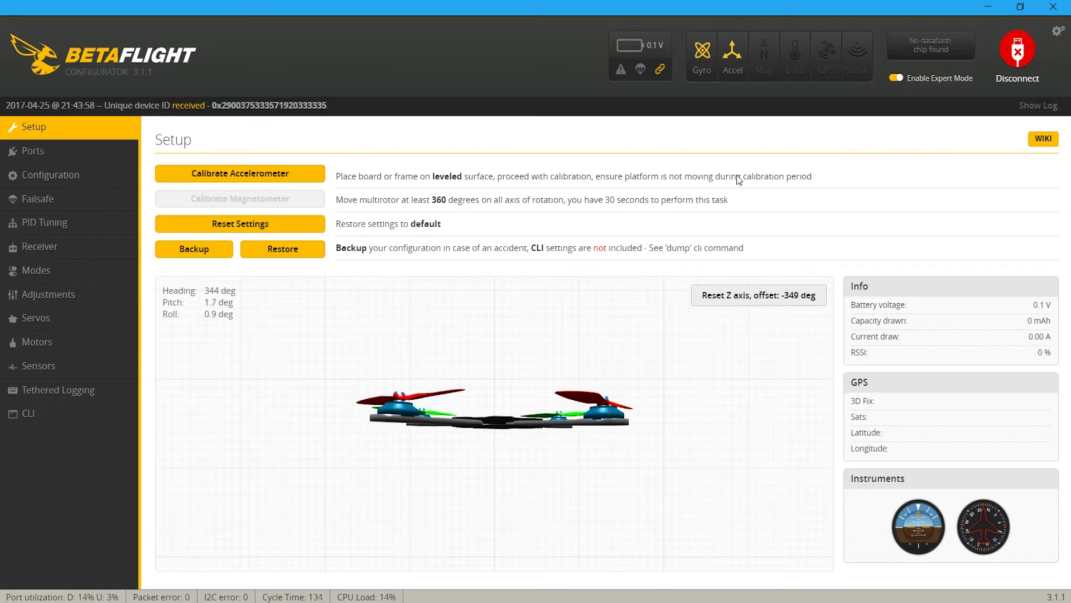
pyautogui.click(310, 174)
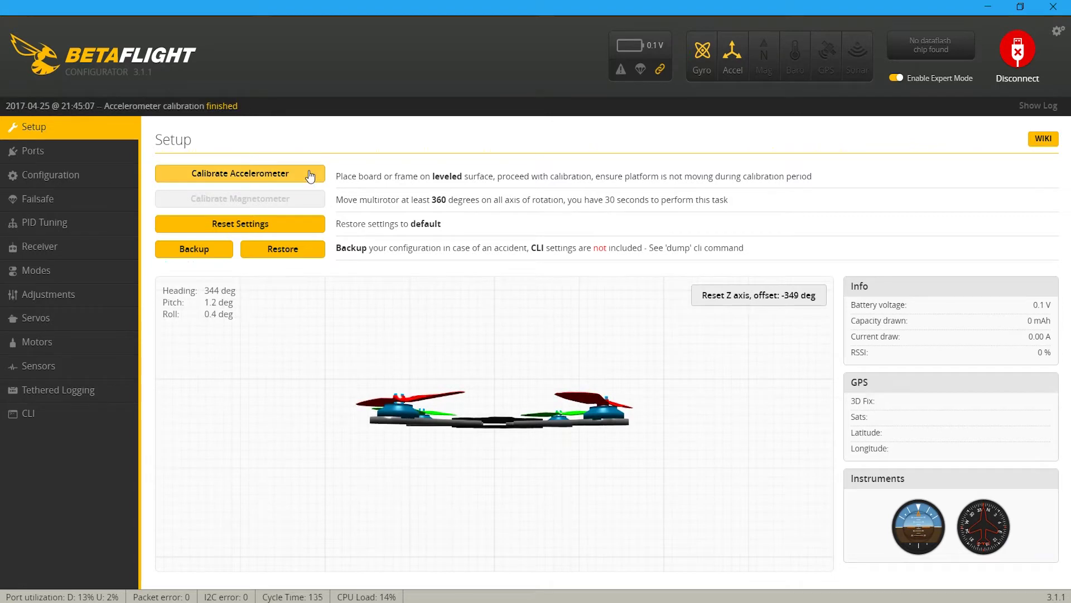
# Enable Serial RX on UART3 in the port settings, then save and reboot the board
pyautogui.click(55, 153)
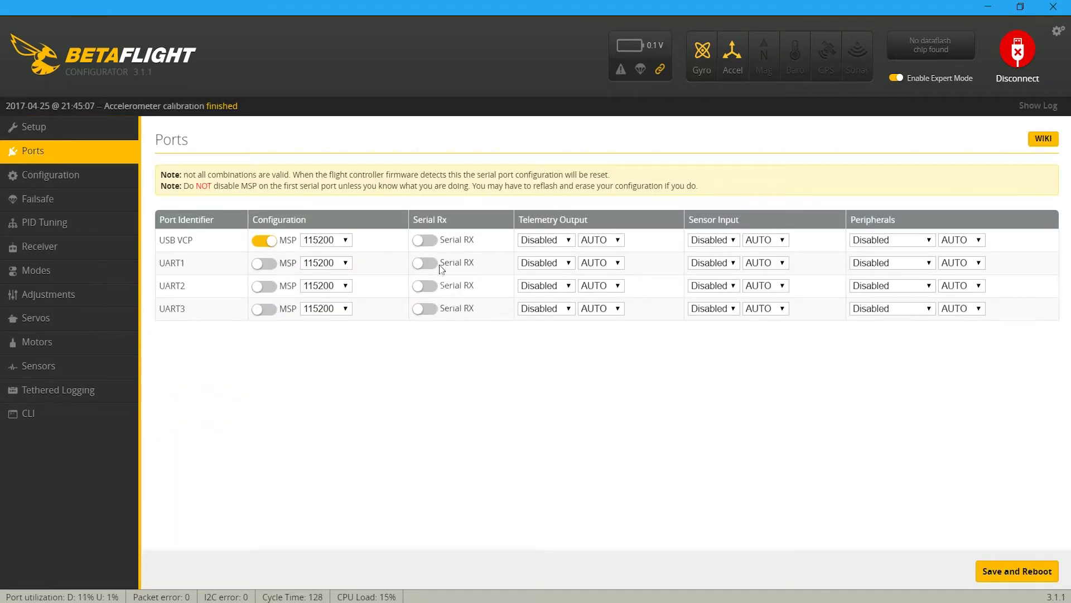
pyautogui.click(428, 309)
pyautogui.click(1005, 575)
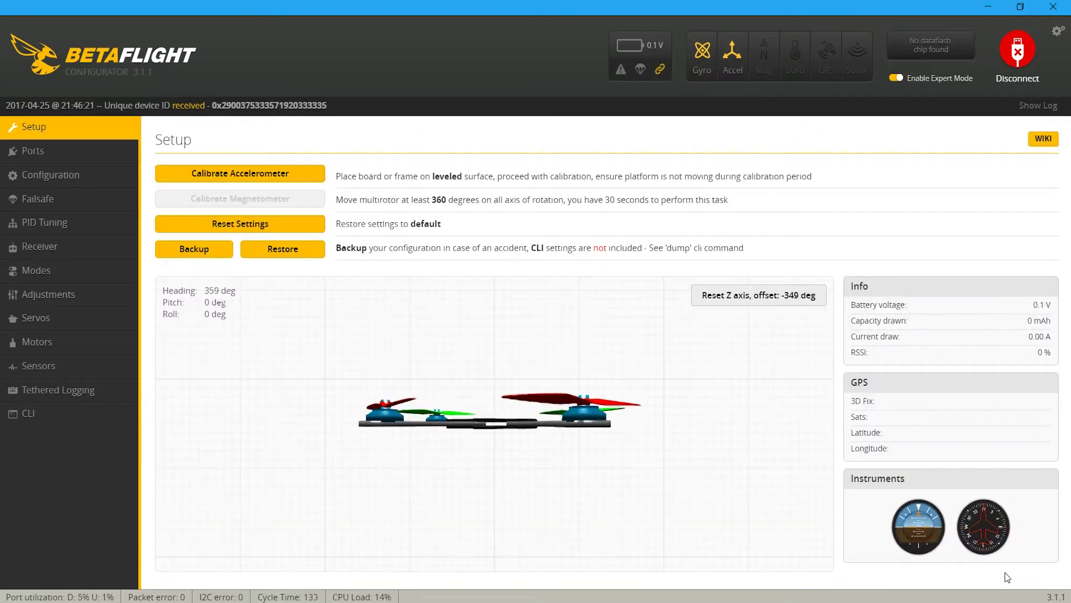
# Set the receiver mode to Serial-based receiver in the configuration and choose SBUS as the serial receiver provider
pyautogui.click(63, 175)
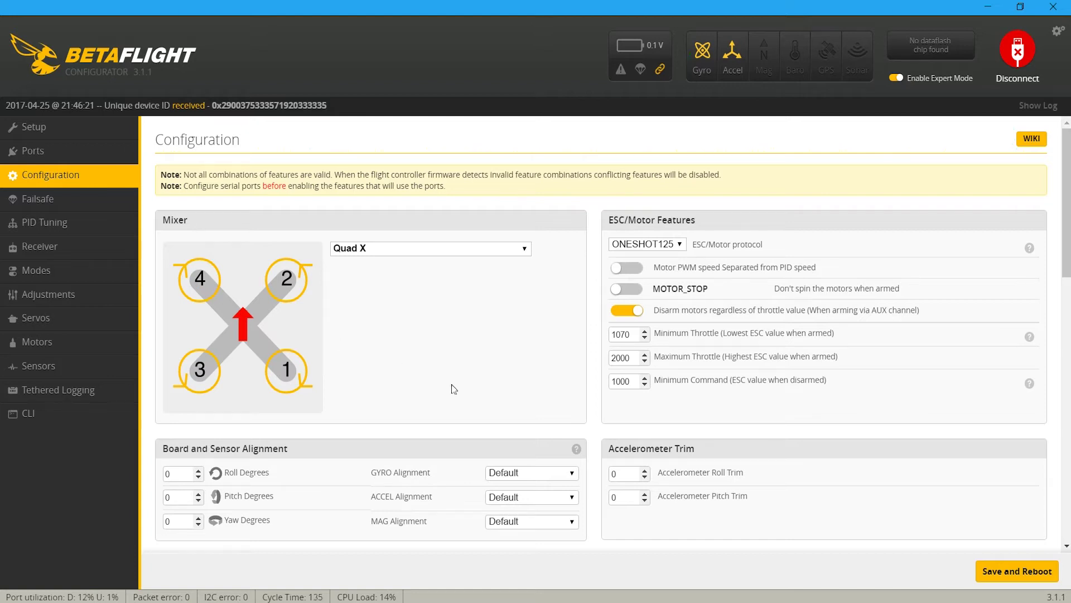
pyautogui.scroll(-3, 446, 379)
pyautogui.scroll(-3, 450, 373)
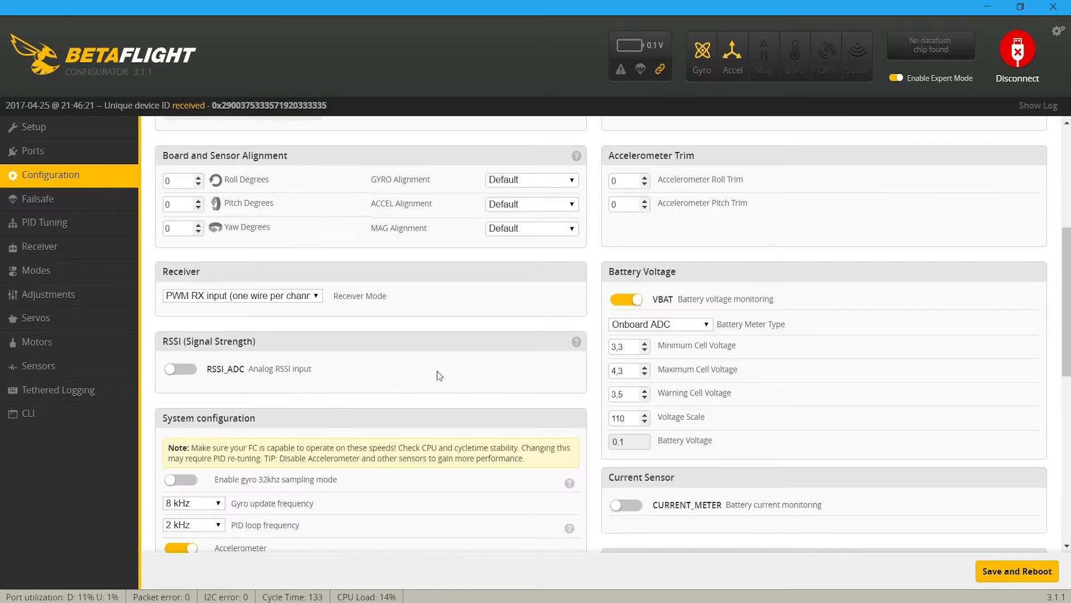
pyautogui.click(184, 296)
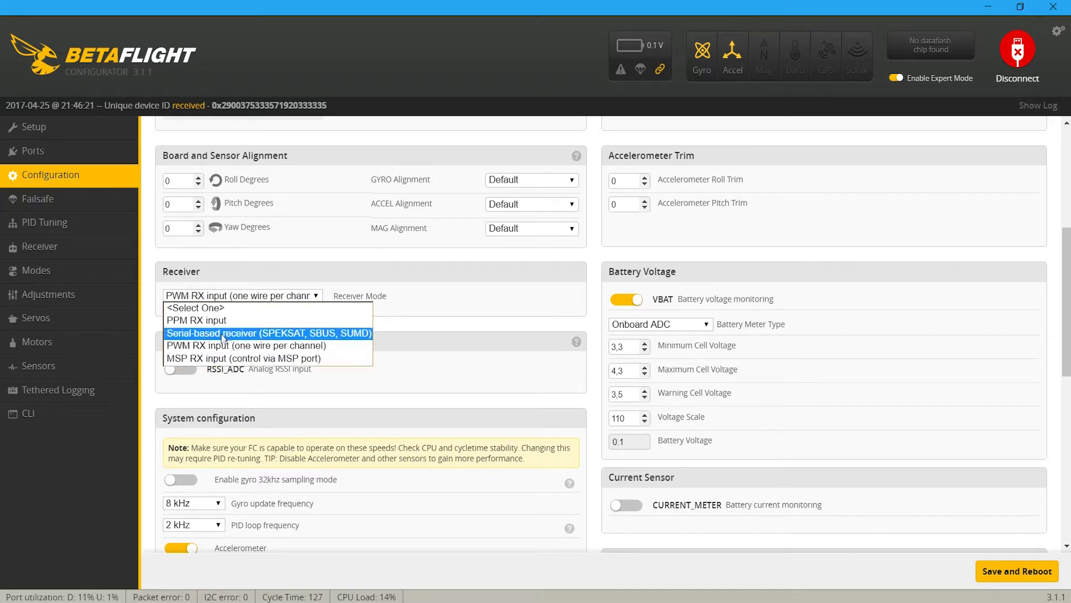
pyautogui.click(204, 333)
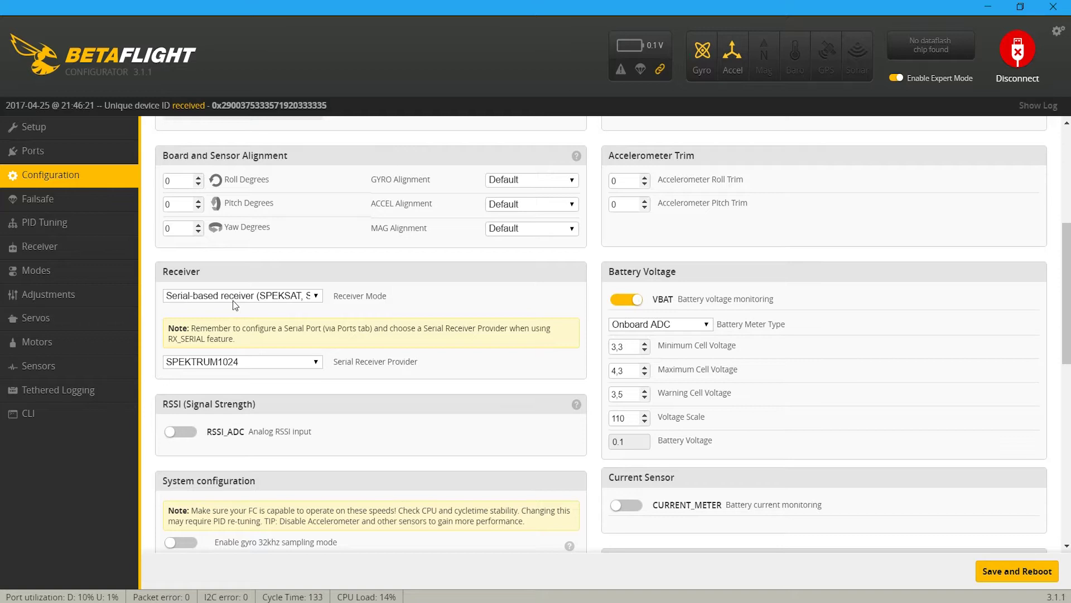
pyautogui.click(226, 361)
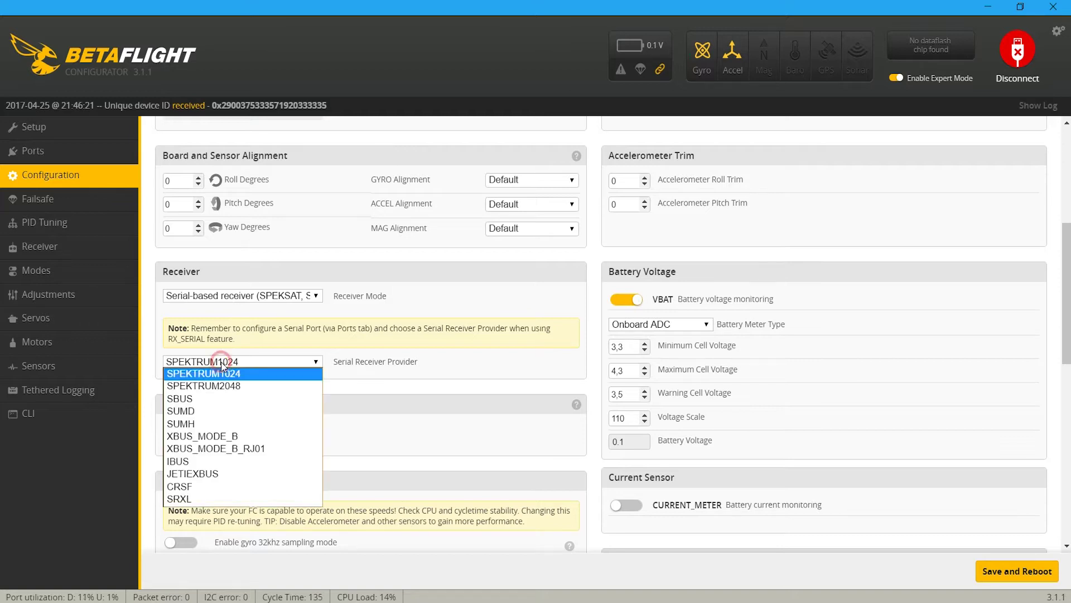
pyautogui.click(177, 398)
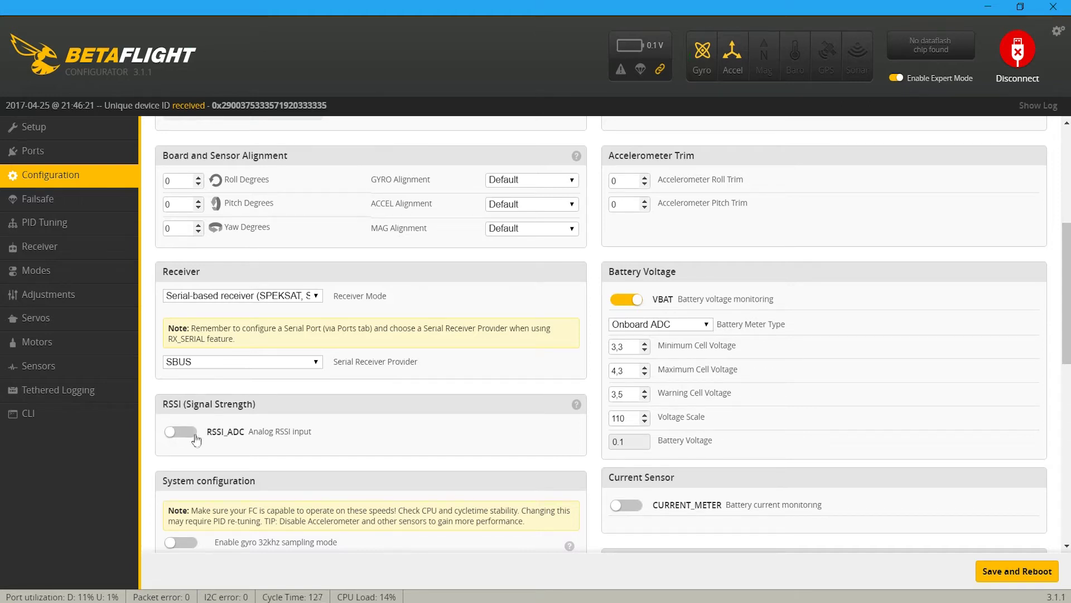
# Set the PID loop frequency to 8 kHz and disable the accelerometer in the system configuration
pyautogui.scroll(-3, 257, 417)
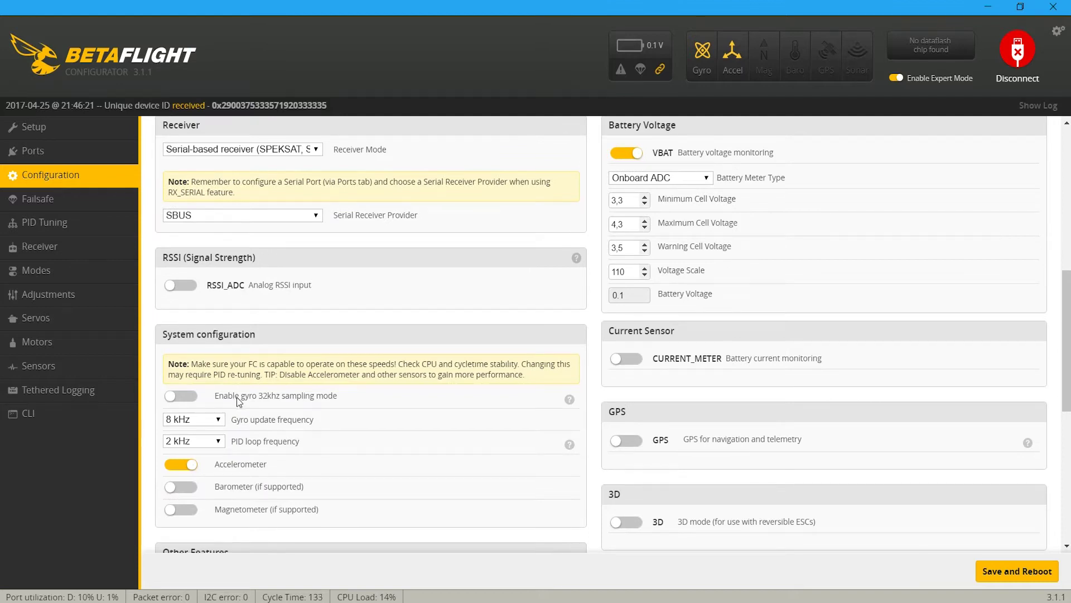
pyautogui.scroll(-1, 268, 413)
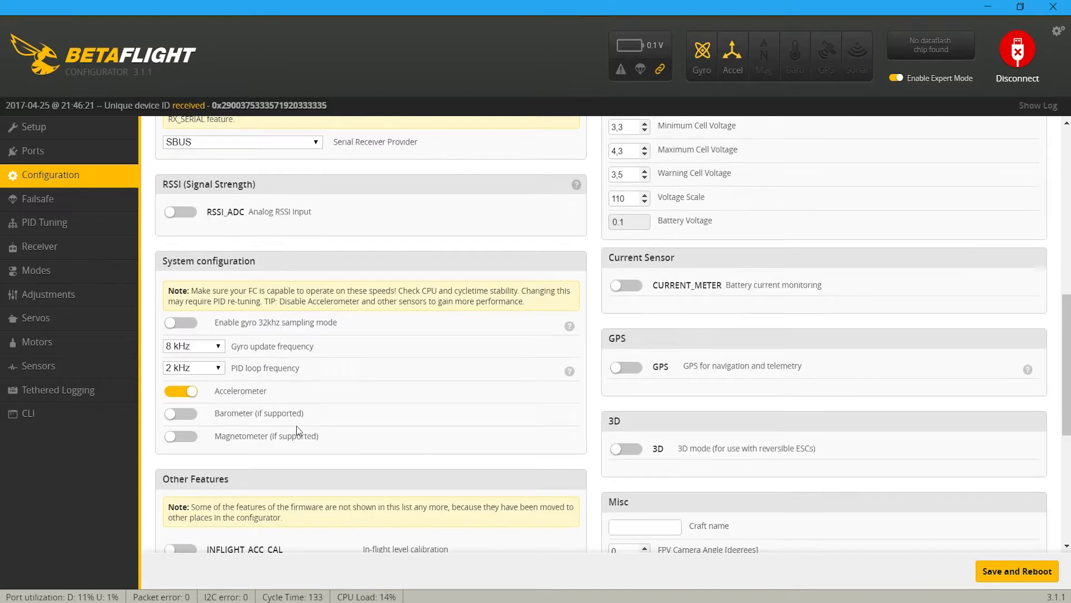
pyautogui.click(223, 372)
pyautogui.click(192, 379)
pyautogui.click(190, 393)
# Enable the AIRMODE feature among the other configuration features
pyautogui.scroll(-3, 296, 418)
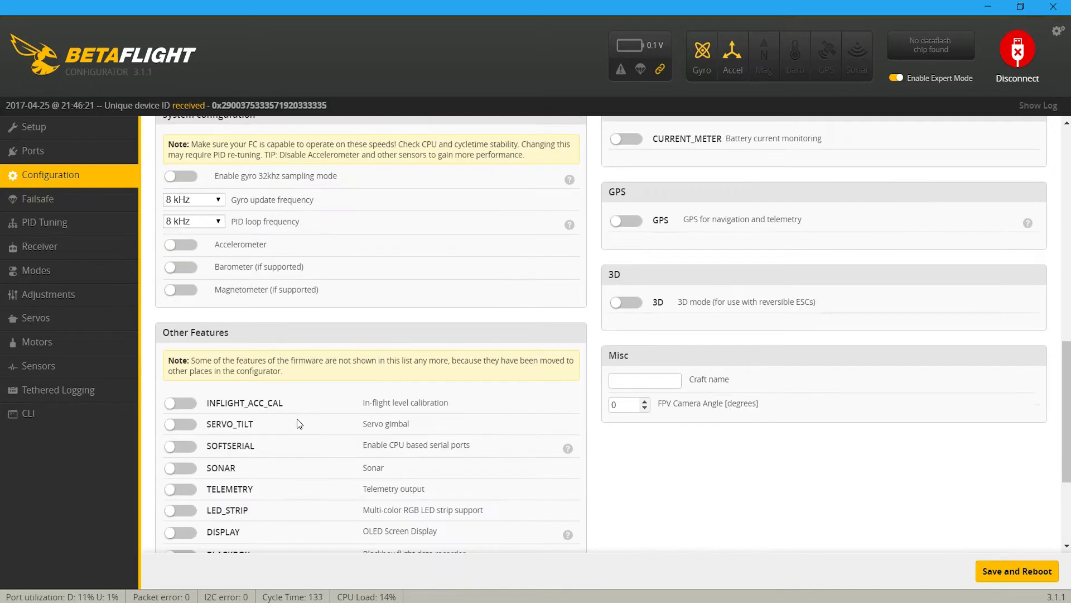
pyautogui.scroll(-3, 297, 419)
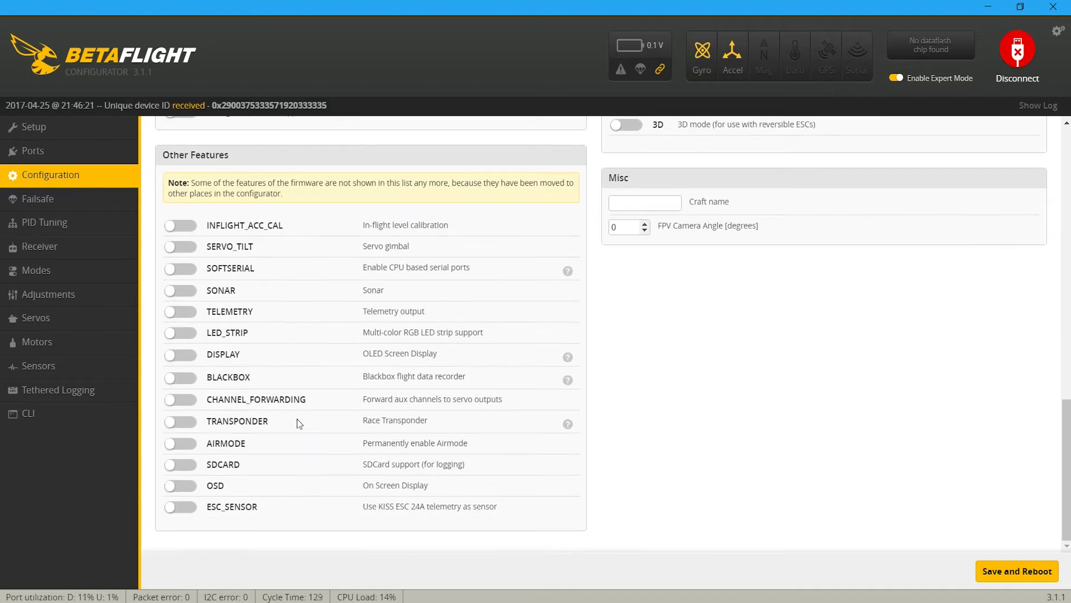
pyautogui.click(190, 445)
# Set the ESC/Motor protocol to DSHOT300
pyautogui.scroll(10, 670, 491)
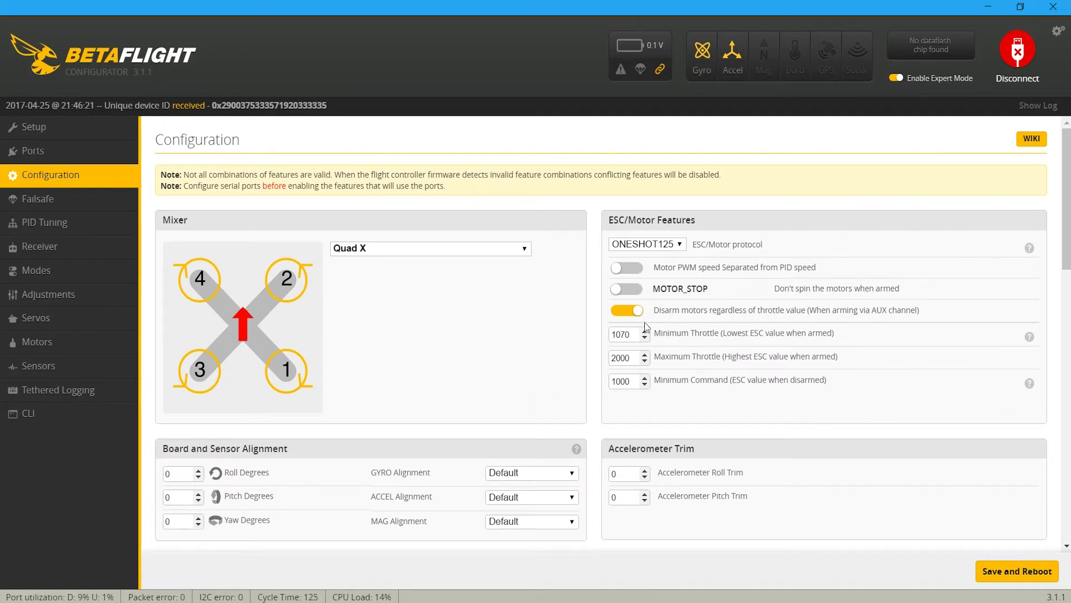
pyautogui.click(646, 248)
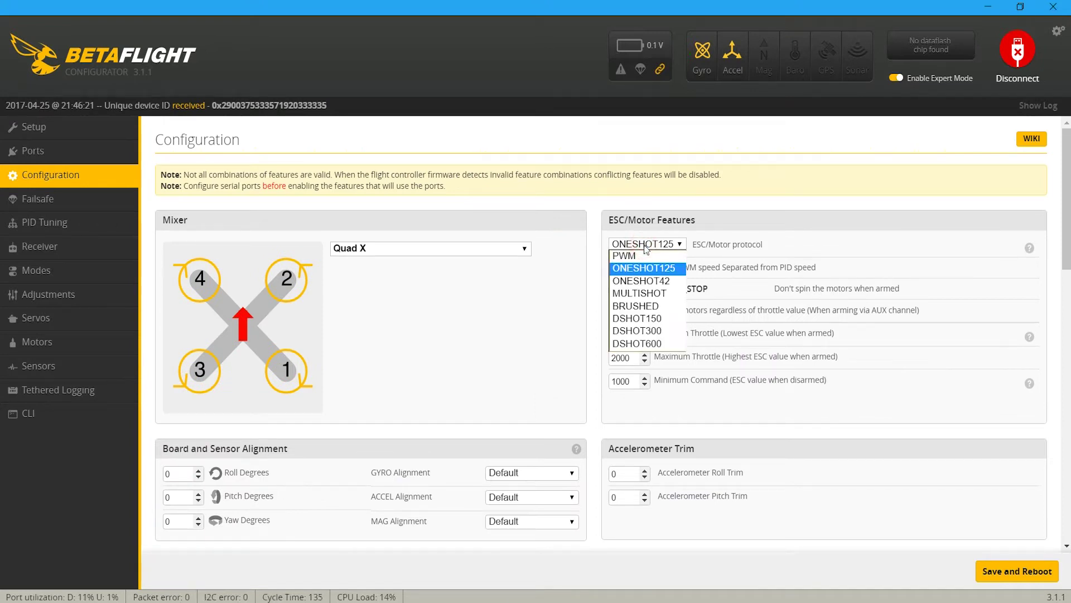
pyautogui.click(653, 333)
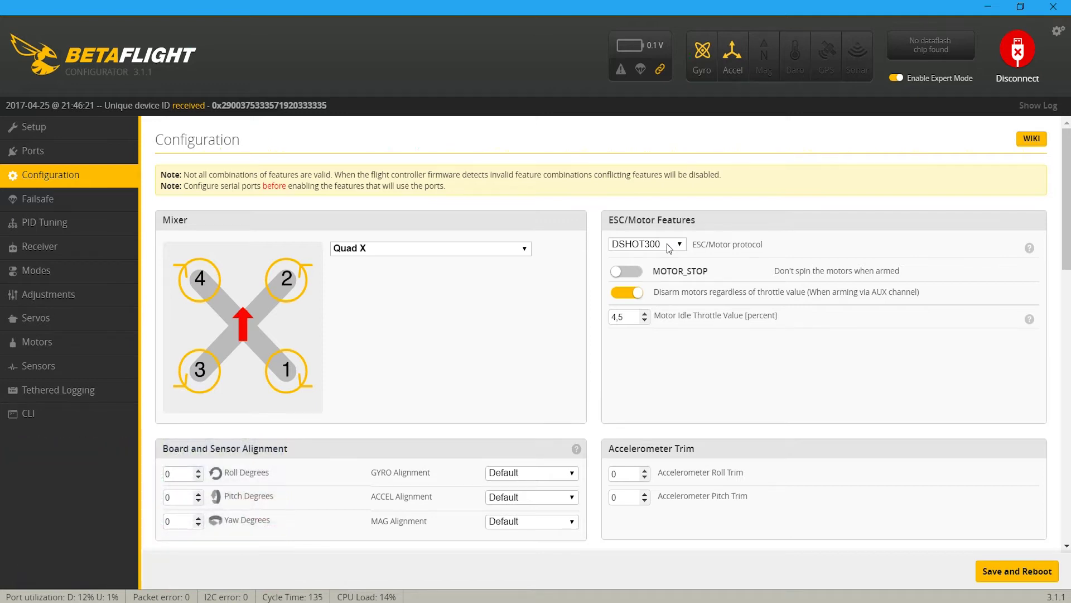
# Review the battery voltage and remaining configuration settings, then save the configuration and reboot the board
pyautogui.scroll(-5, 667, 243)
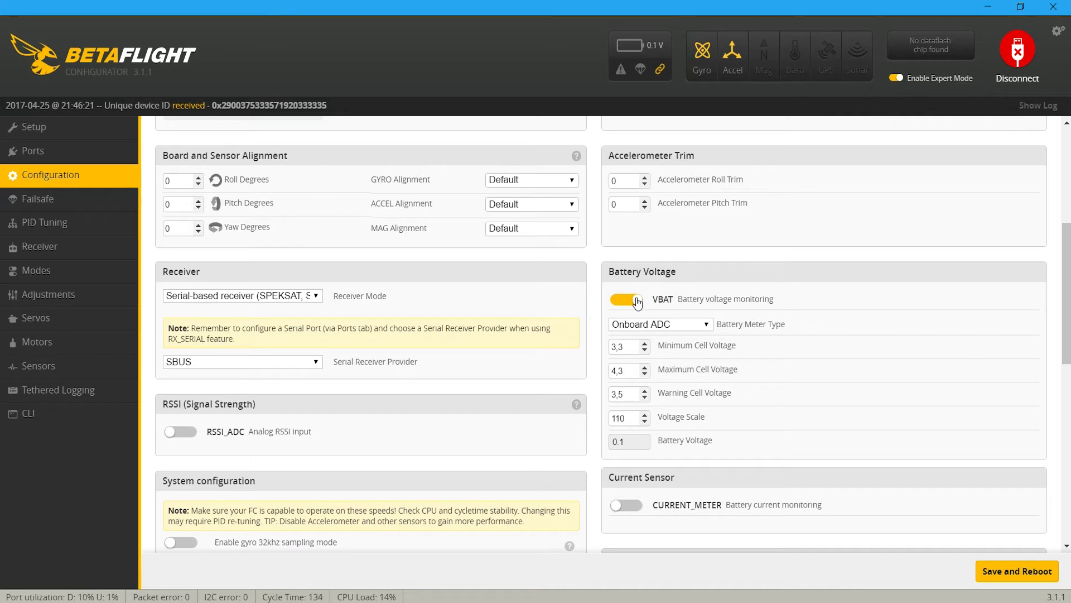
pyautogui.scroll(-3, 665, 346)
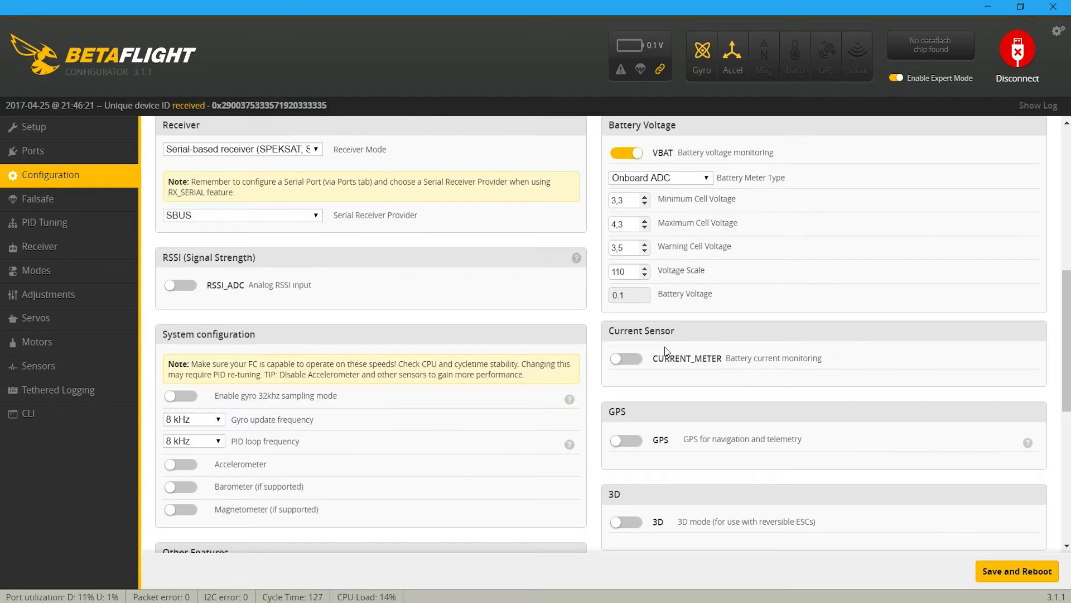
pyautogui.scroll(-4, 665, 347)
pyautogui.scroll(10, 651, 406)
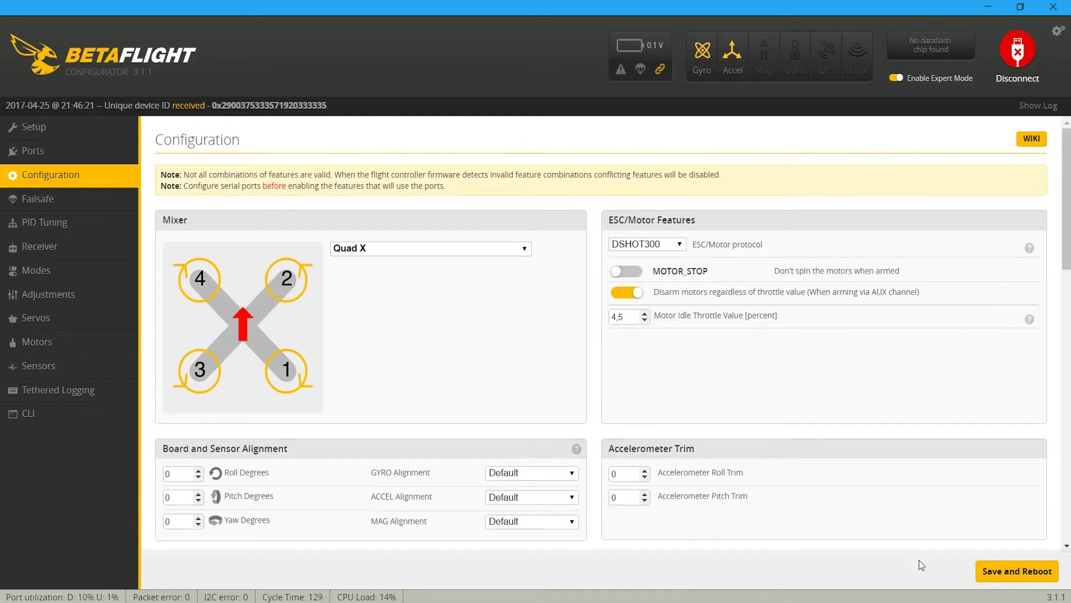
pyautogui.click(1014, 575)
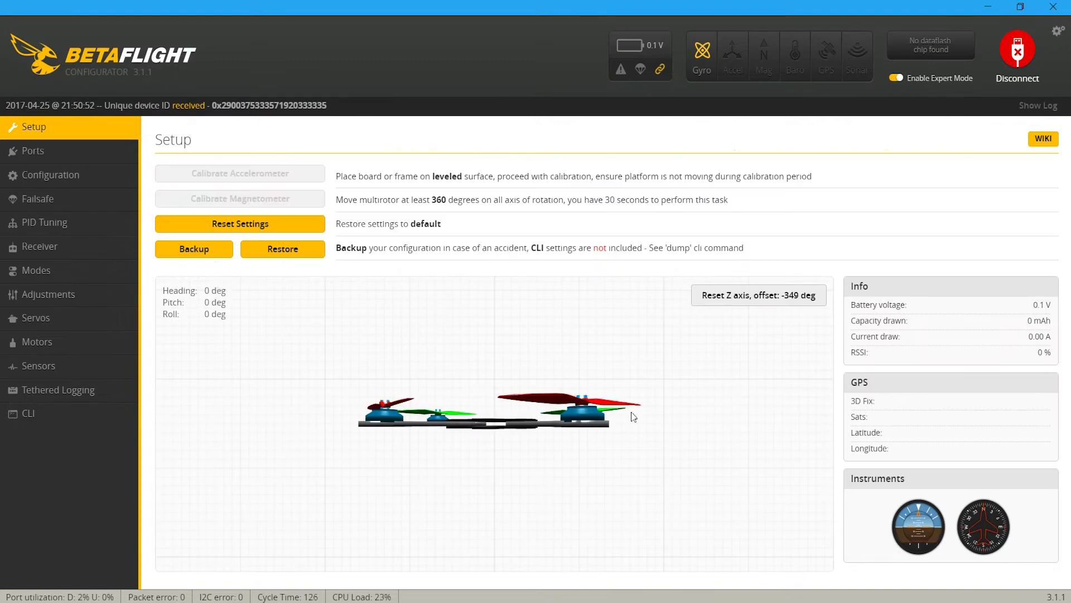
# Open the failsafe settings, keep Drop as the Stage 2 procedure, and save and reboot the board
pyautogui.click(84, 197)
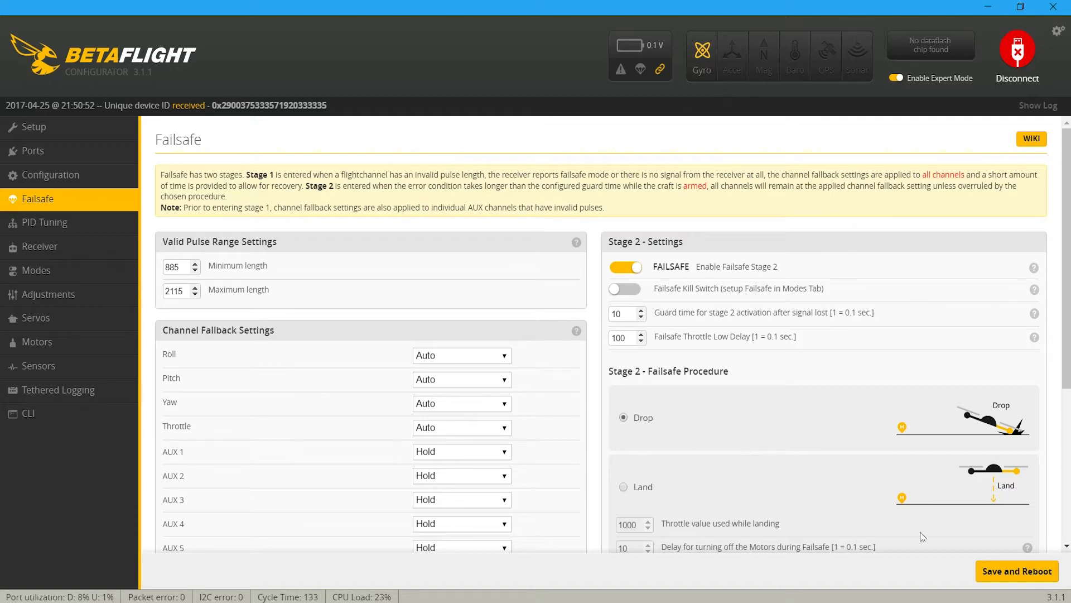
pyautogui.click(989, 576)
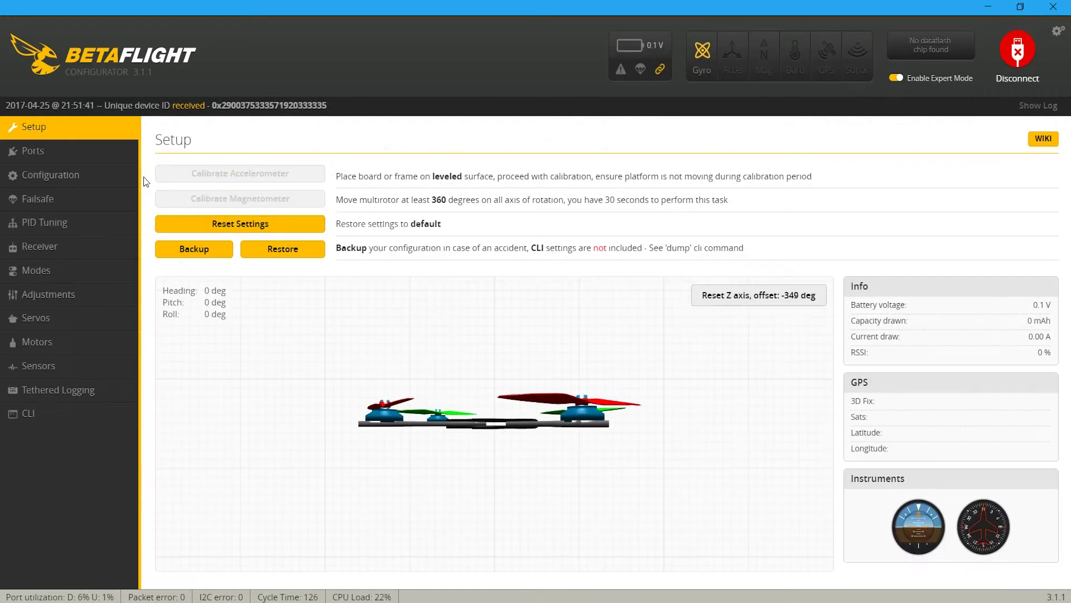
# In the PID tuning settings, set the RC Rate to 1.05 for roll/pitch and for yaw
pyautogui.click(99, 226)
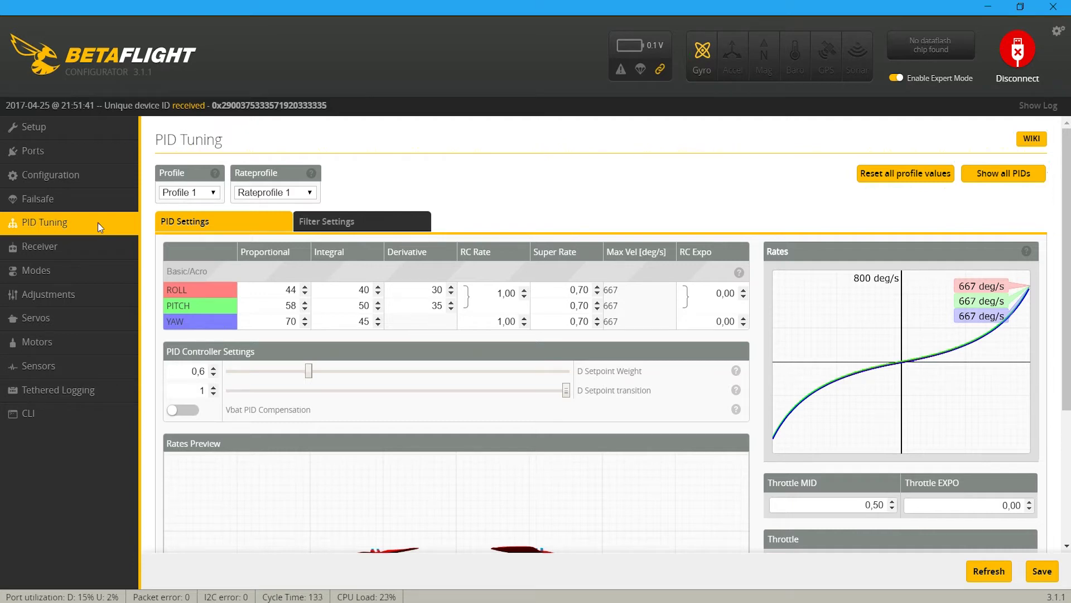
pyautogui.click(525, 290)
pyautogui.click(524, 290)
pyautogui.click(525, 290)
pyautogui.click(524, 290)
pyautogui.click(525, 291)
pyautogui.click(524, 319)
pyautogui.click(525, 318)
pyautogui.click(525, 318)
pyautogui.click(524, 318)
pyautogui.click(525, 319)
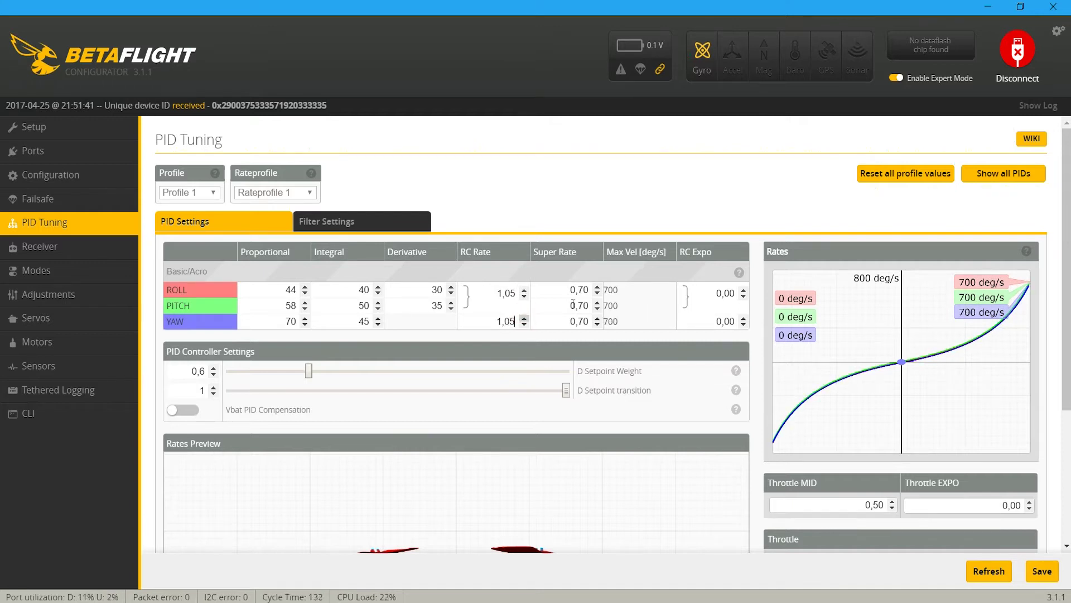
# Set the Super Rate to 0.75 for roll, pitch and yaw, and save the PID tuning settings
pyautogui.click(596, 287)
pyautogui.click(596, 287)
pyautogui.click(597, 287)
pyautogui.click(596, 287)
pyautogui.click(596, 287)
pyautogui.click(597, 303)
pyautogui.click(597, 303)
pyautogui.click(597, 303)
pyautogui.click(597, 303)
pyautogui.click(597, 303)
pyautogui.click(597, 318)
pyautogui.click(597, 319)
pyautogui.click(597, 318)
pyautogui.click(597, 319)
pyautogui.click(597, 319)
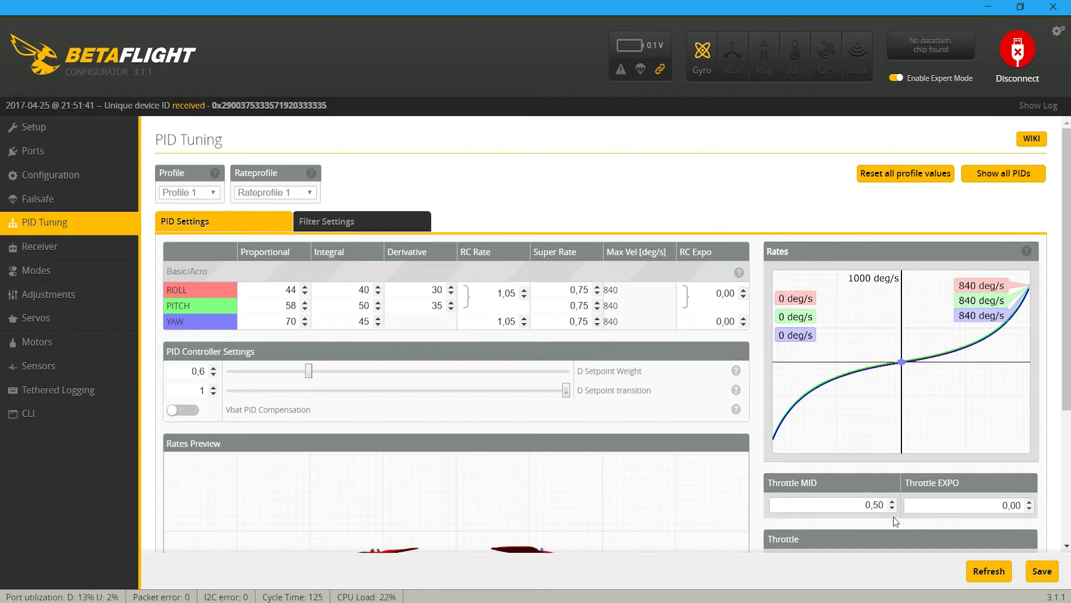
pyautogui.click(1049, 574)
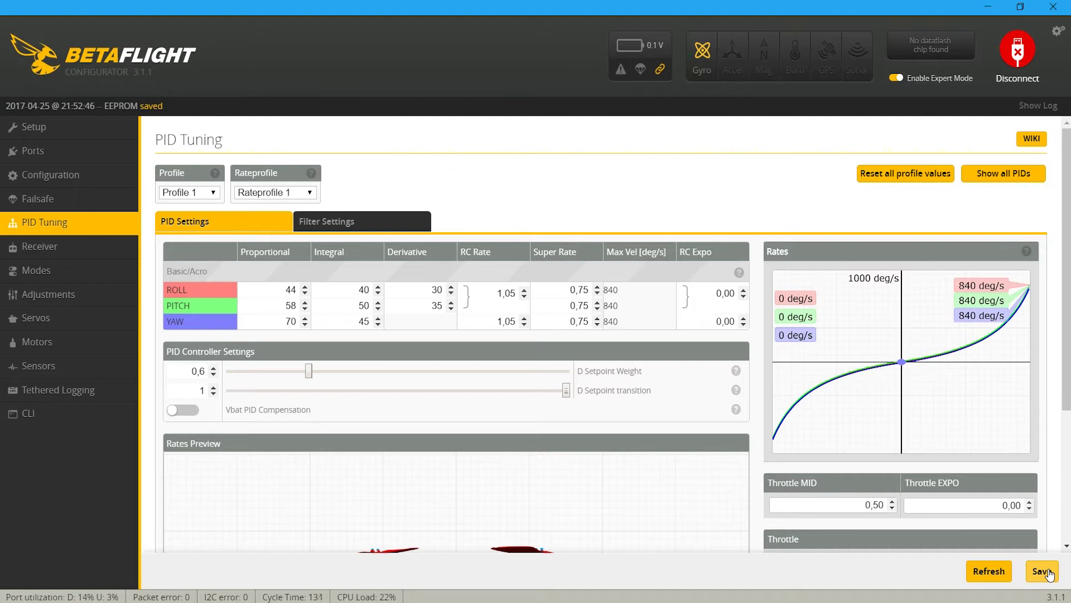